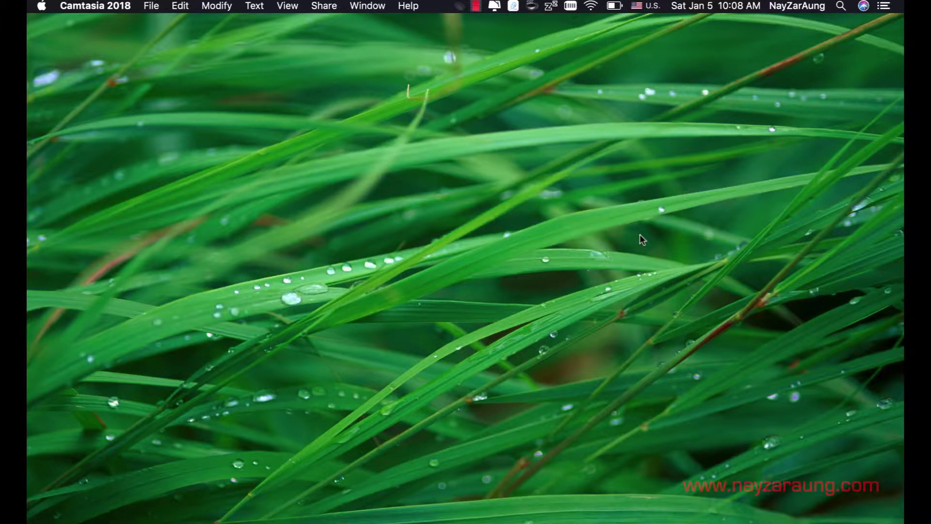
# - Open Spotlight Search from the menu bar magnifier icon
pyautogui.click(841, 6)
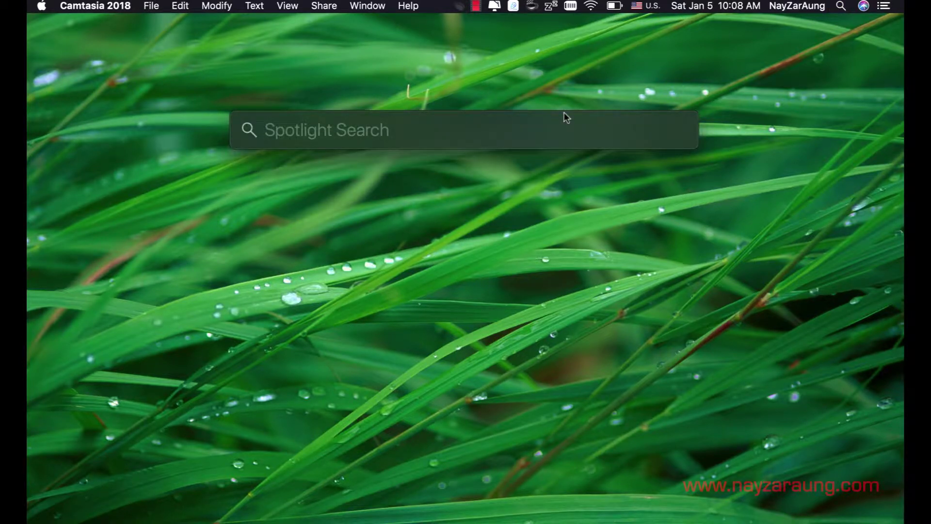
# - Launch Excel via Spotlight, confirm version 16.17 in About Microsoft Excel, and start a blank workbook
pyautogui.write('micro')
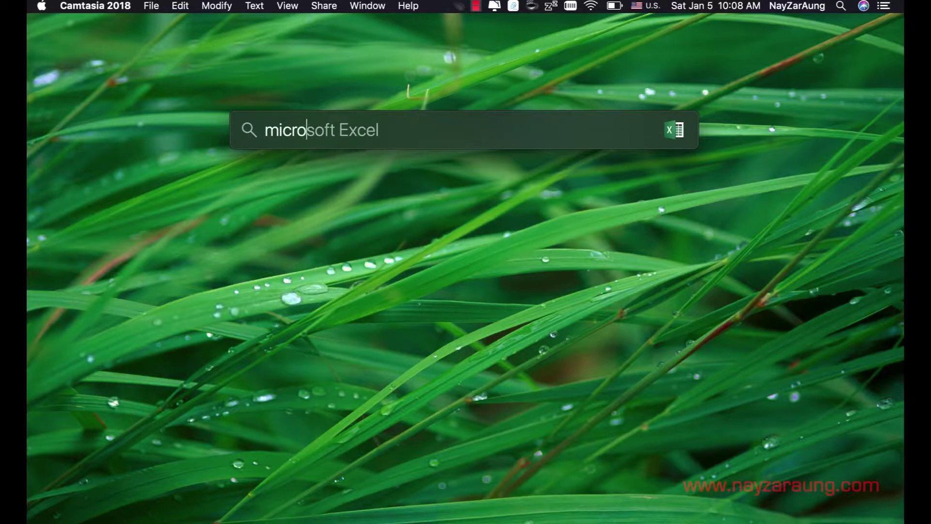
pyautogui.press('Return')
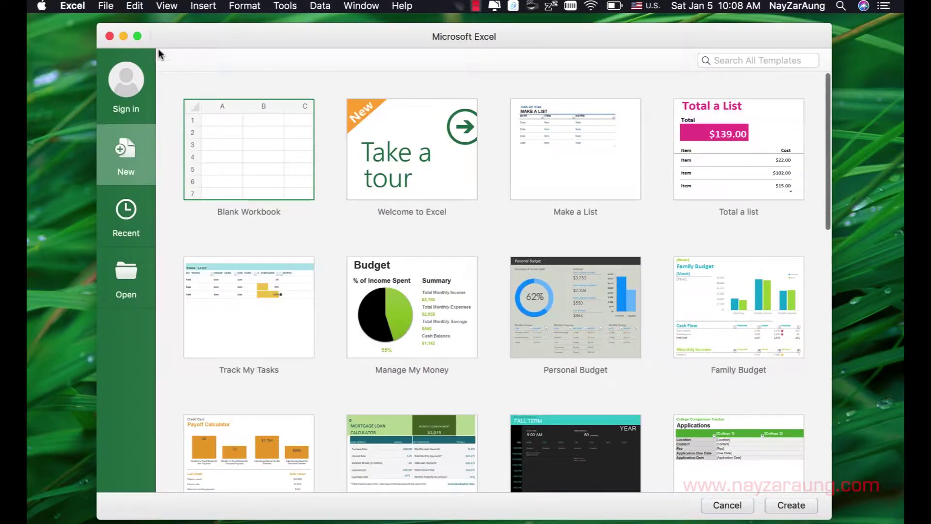
pyautogui.click(73, 6)
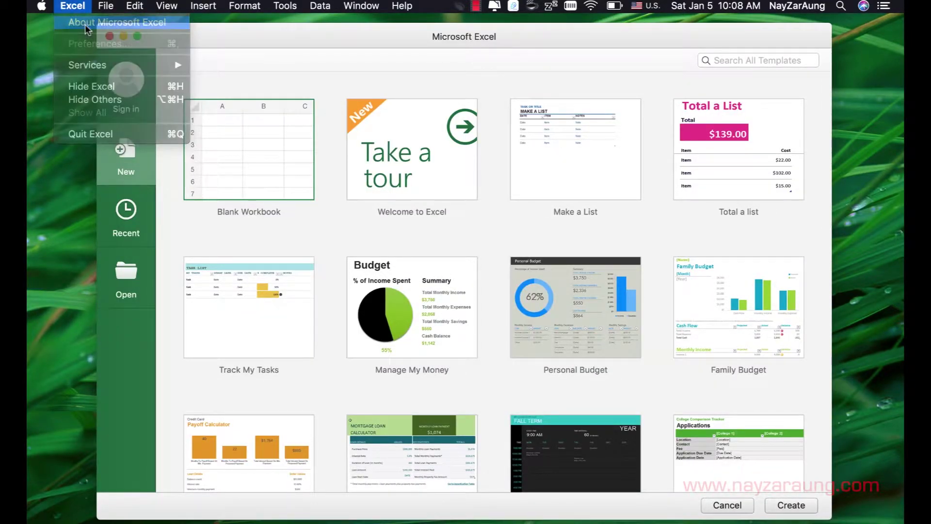
pyautogui.click(87, 24)
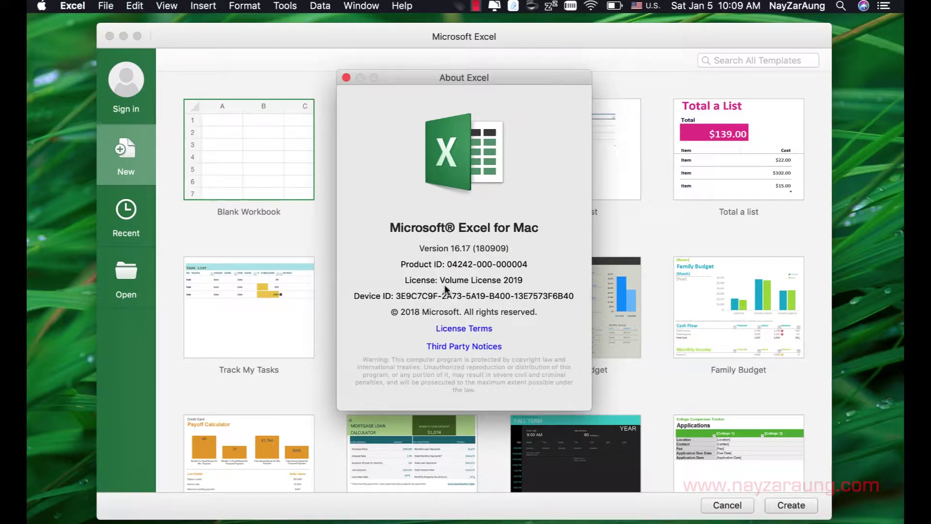
pyautogui.click(346, 77)
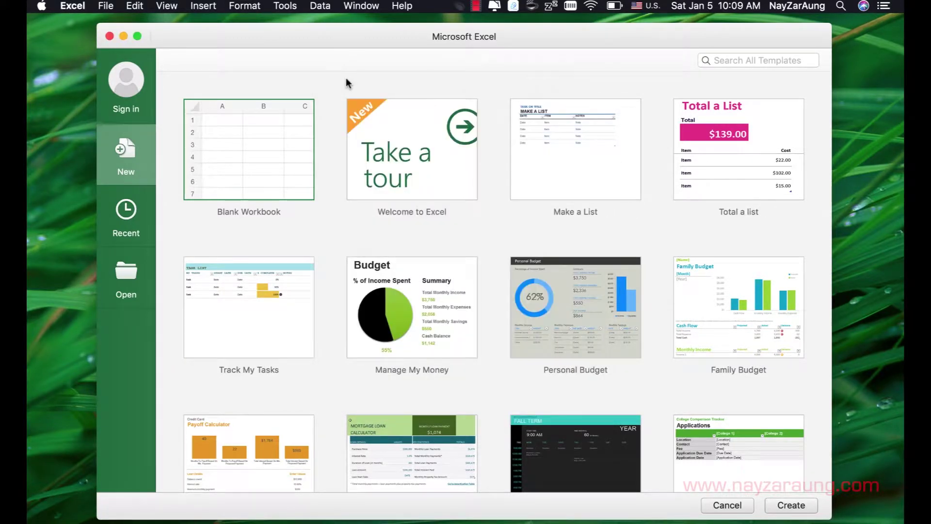
pyautogui.click(797, 509)
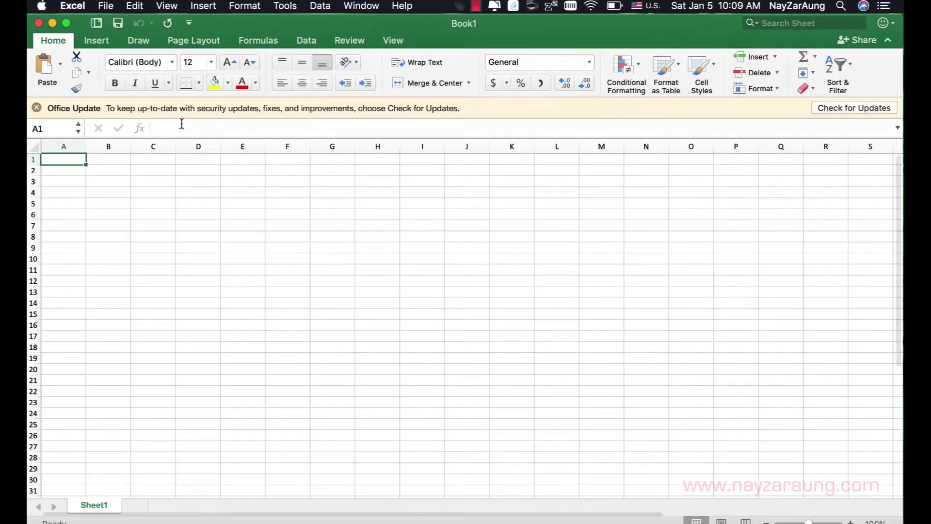
# - Enter abcd in A1 and egg in A2
pyautogui.click(182, 125)
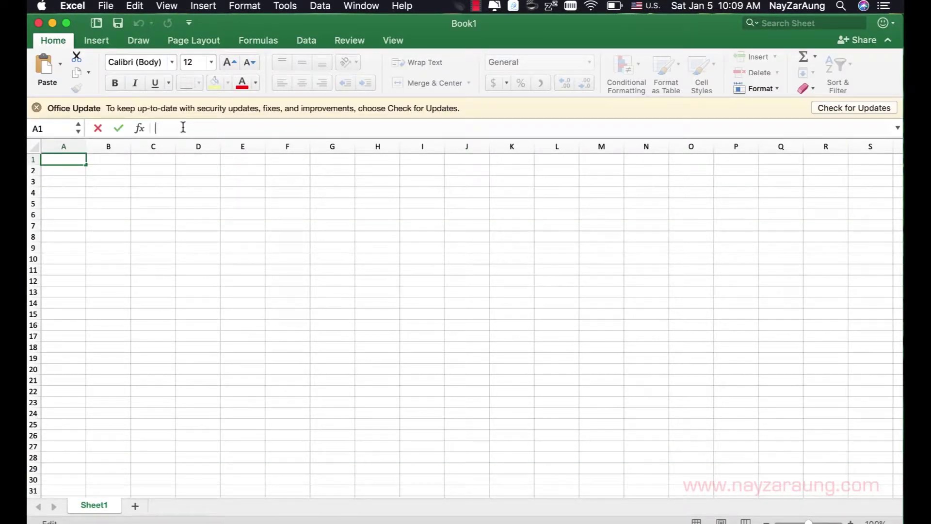
pyautogui.write('abcd')
pyautogui.press('Return')
pyautogui.write('eg')
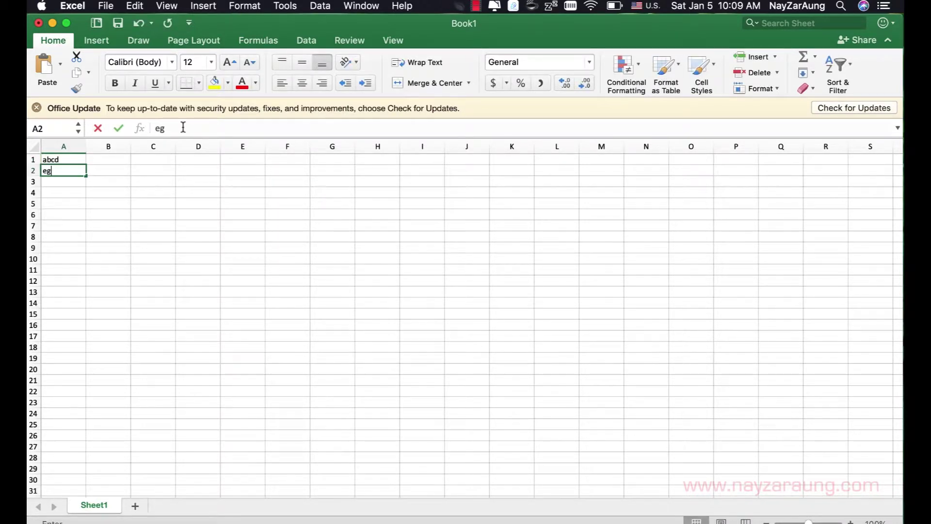
pyautogui.write('g')
pyautogui.press('Return')
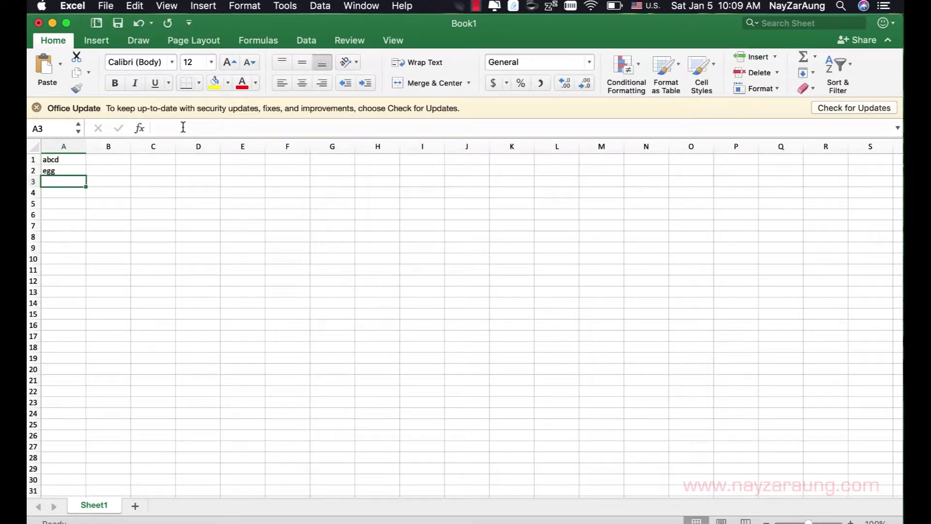
# - Switch input to KeyMagic Burmese and type မင်ဂလာပါ into A3
pyautogui.click(179, 127)
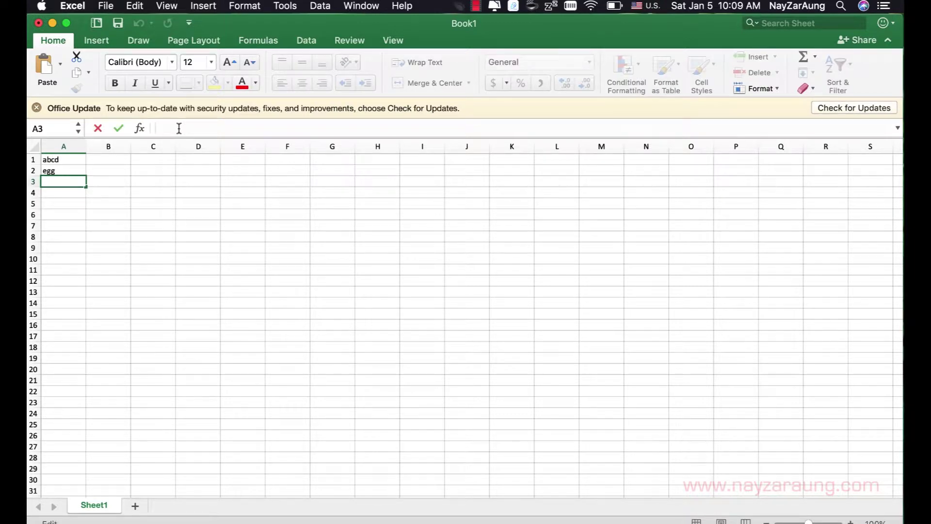
pyautogui.hotkey('ctrl', 'space')
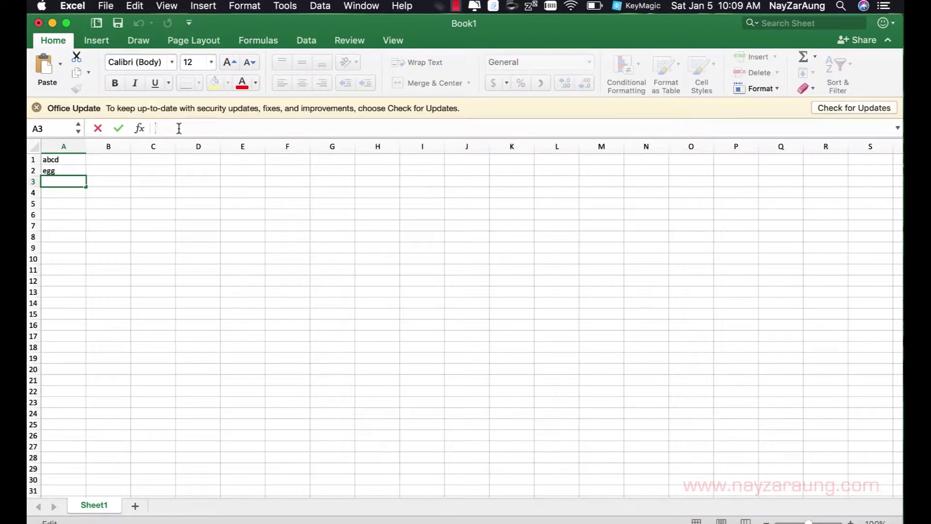
pyautogui.write('မင်ဂလာပါ')
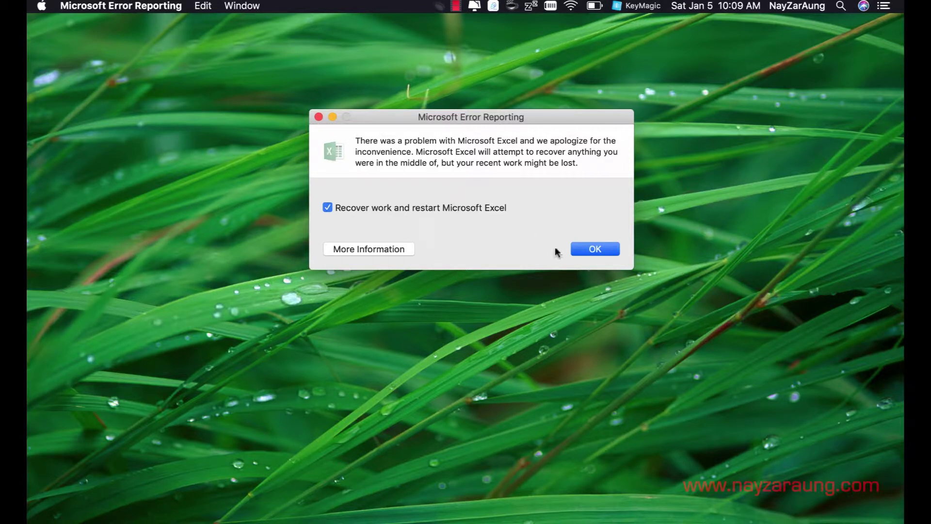
# - Dismiss the crash report to restart Excel and create a fresh blank workbook
pyautogui.click(601, 248)
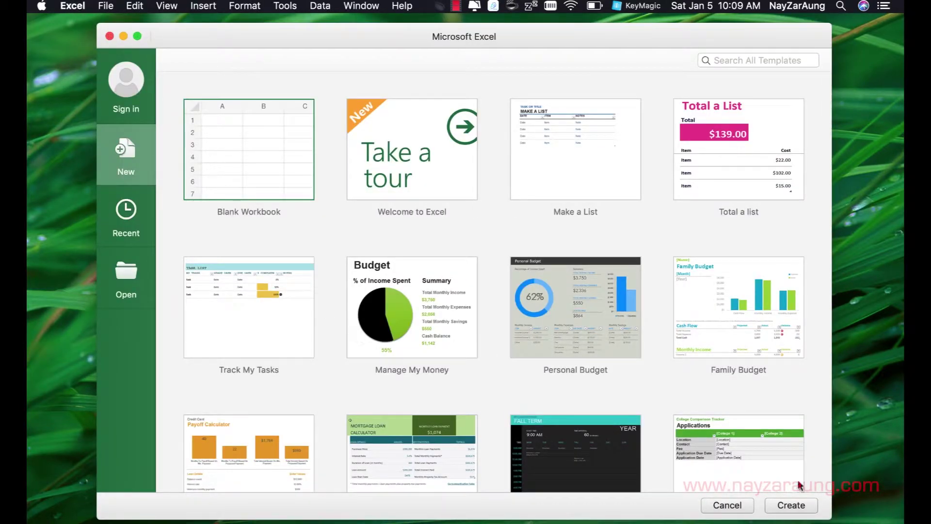
pyautogui.click(797, 508)
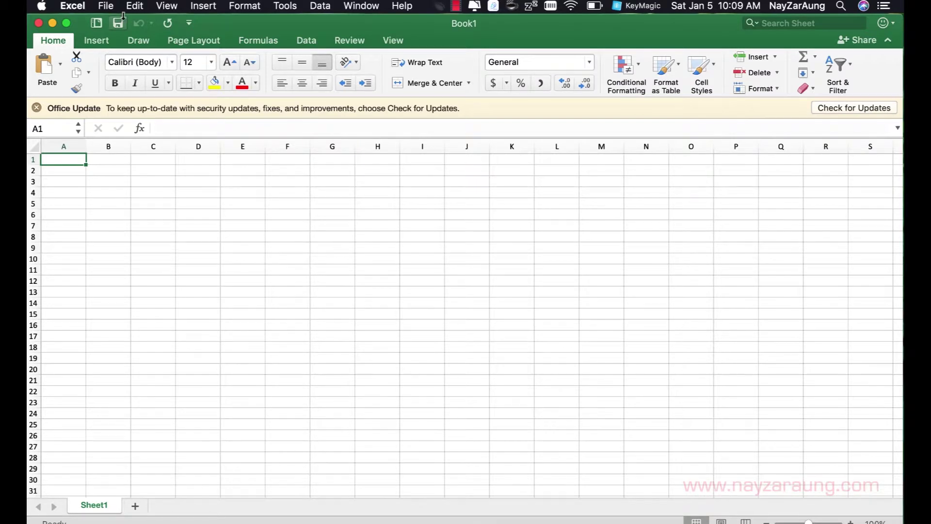
# - In Excel's General preferences, set the Default font to Asoka Myanmar Unicode
pyautogui.click(107, 6)
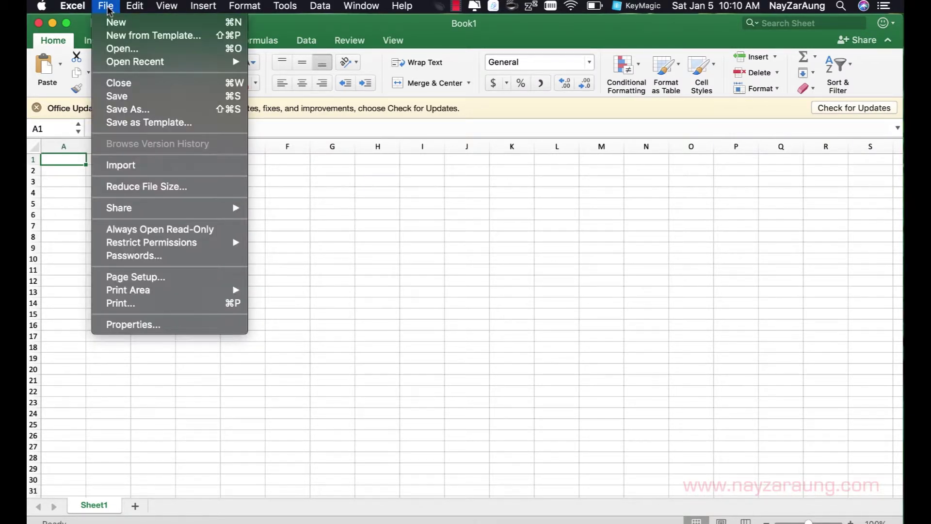
pyautogui.click(78, 7)
pyautogui.click(79, 8)
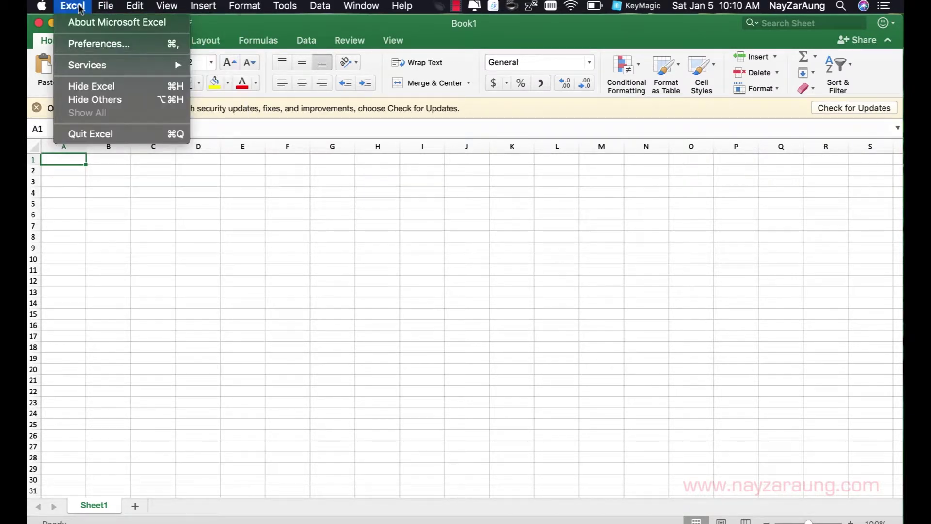
pyautogui.click(83, 43)
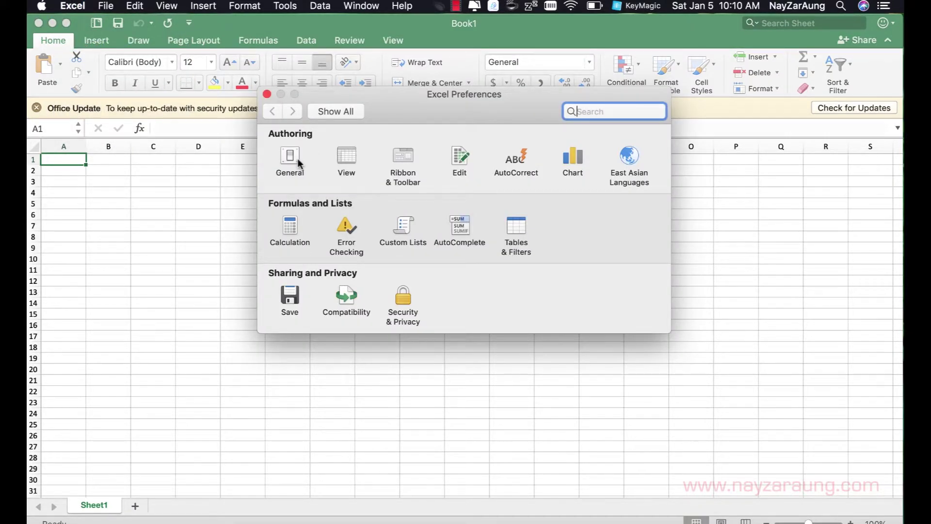
pyautogui.click(298, 158)
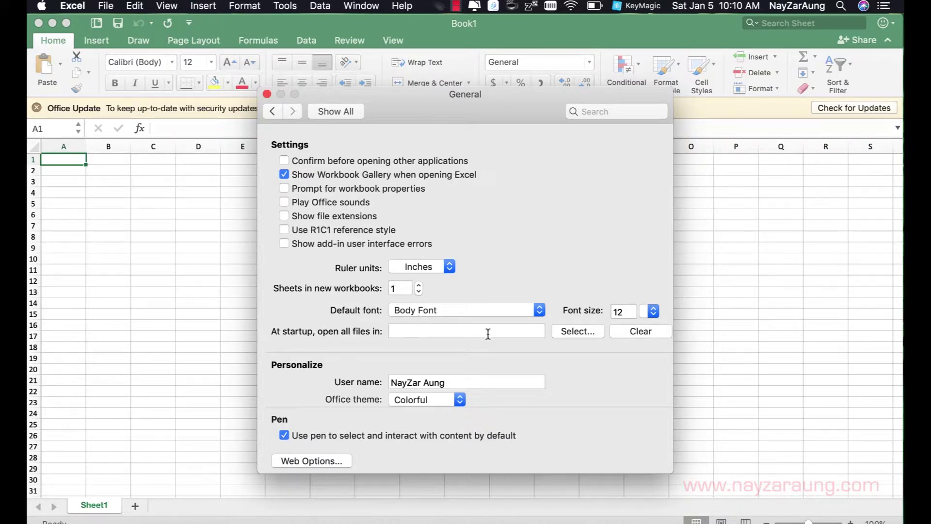
pyautogui.click(540, 310)
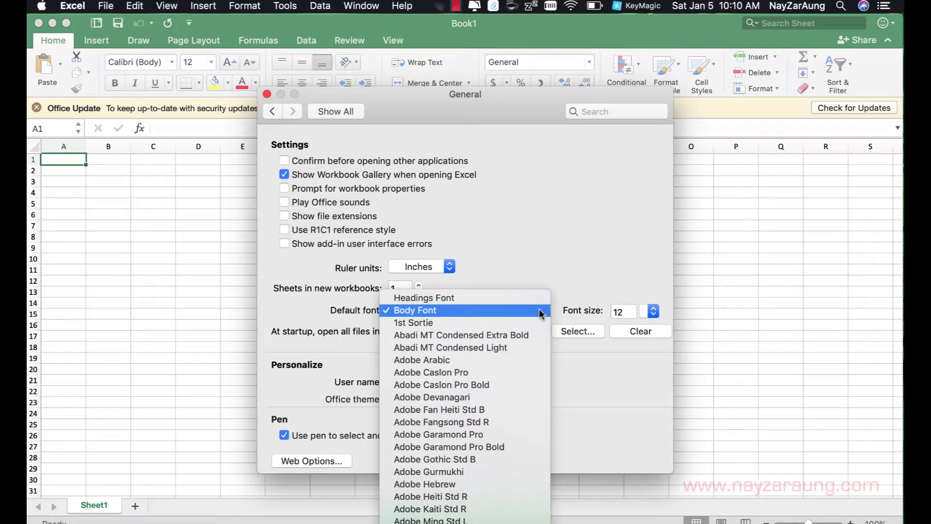
pyautogui.scroll(-15, 491, 397)
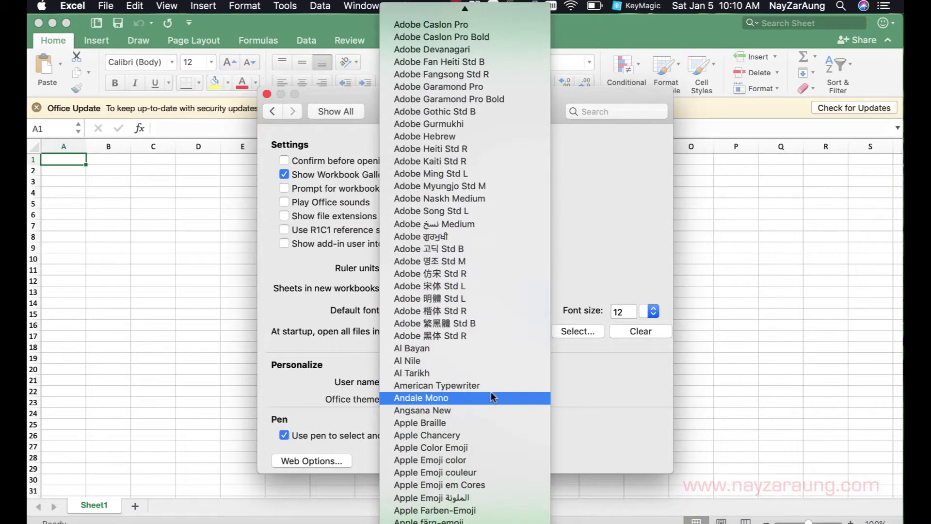
pyautogui.scroll(-7, 491, 394)
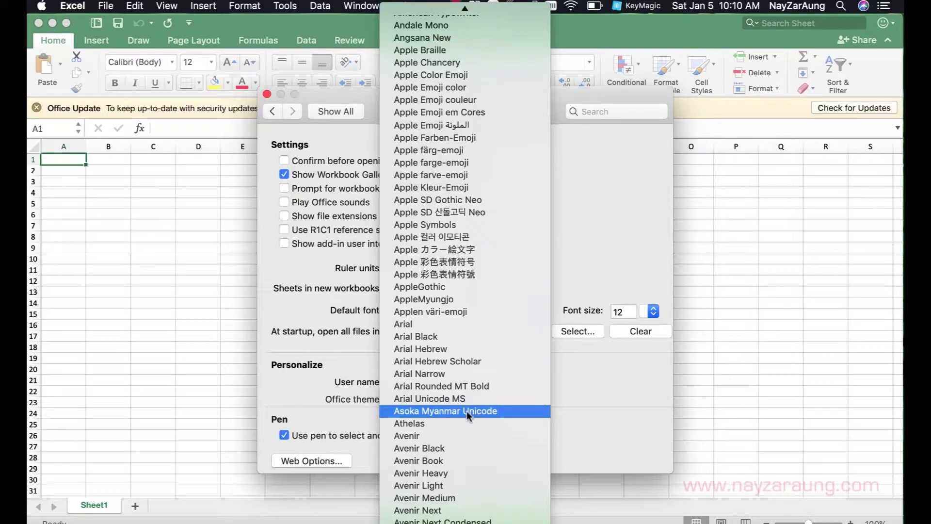
pyautogui.click(467, 411)
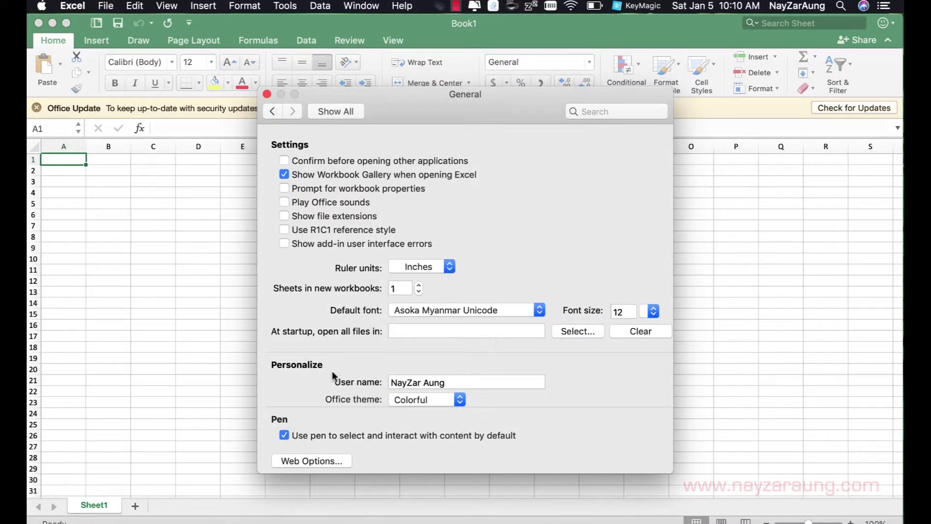
pyautogui.click(310, 461)
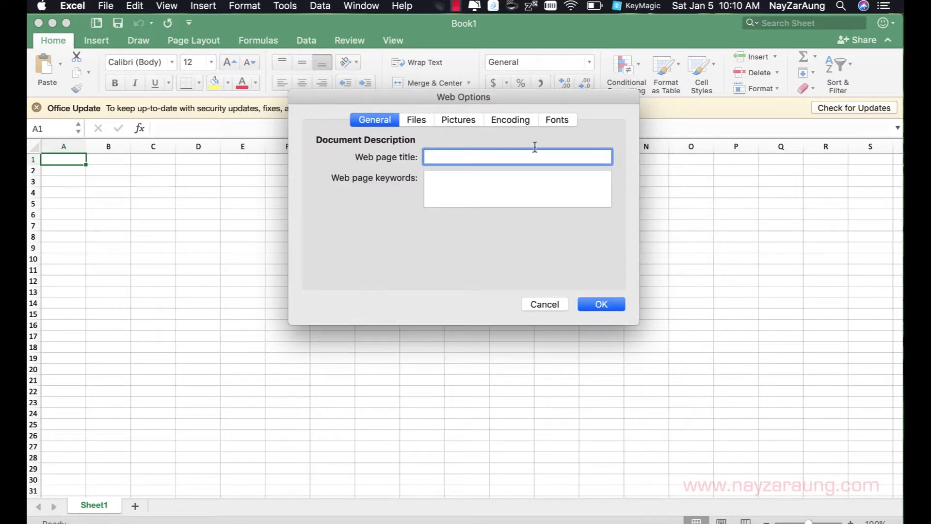
# - Set Asoka Myanmar Unicode as the Web Options proportional font for Multilingual/Unicode/Other script
pyautogui.click(557, 121)
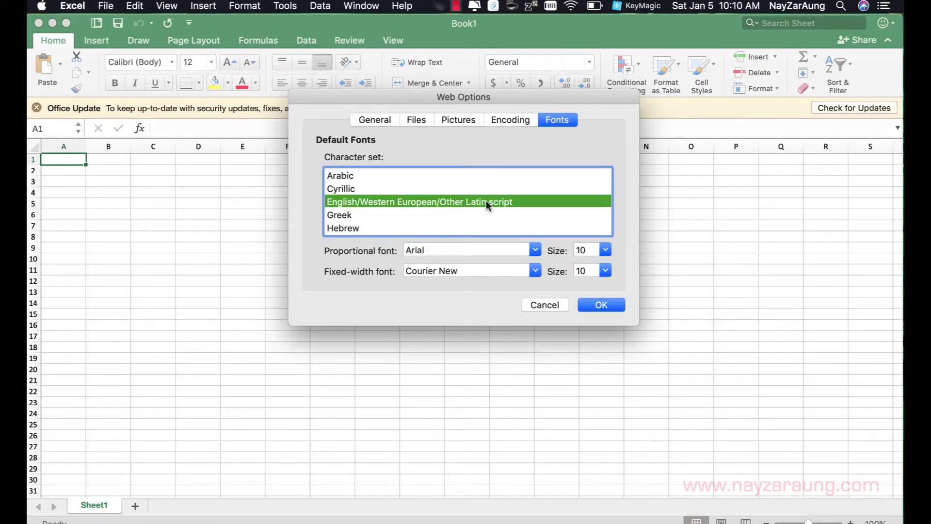
pyautogui.scroll(-2, 509, 209)
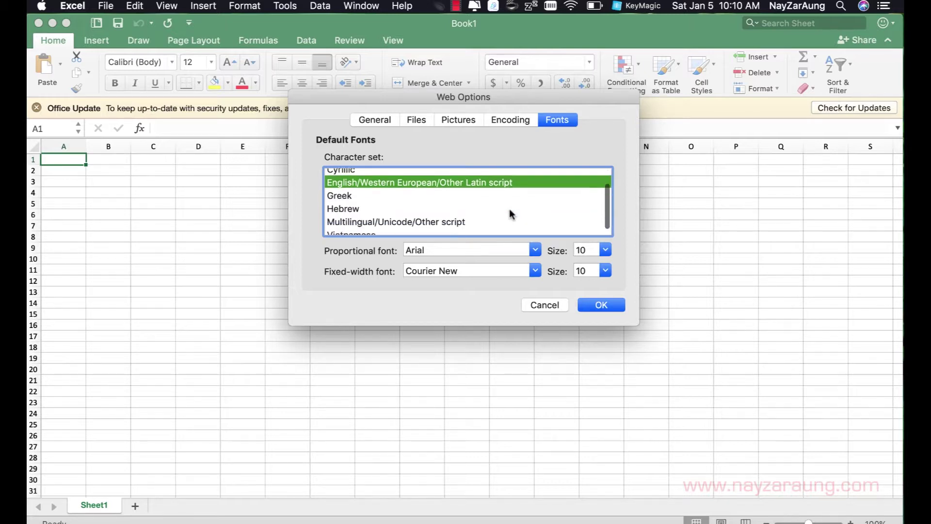
pyautogui.click(372, 217)
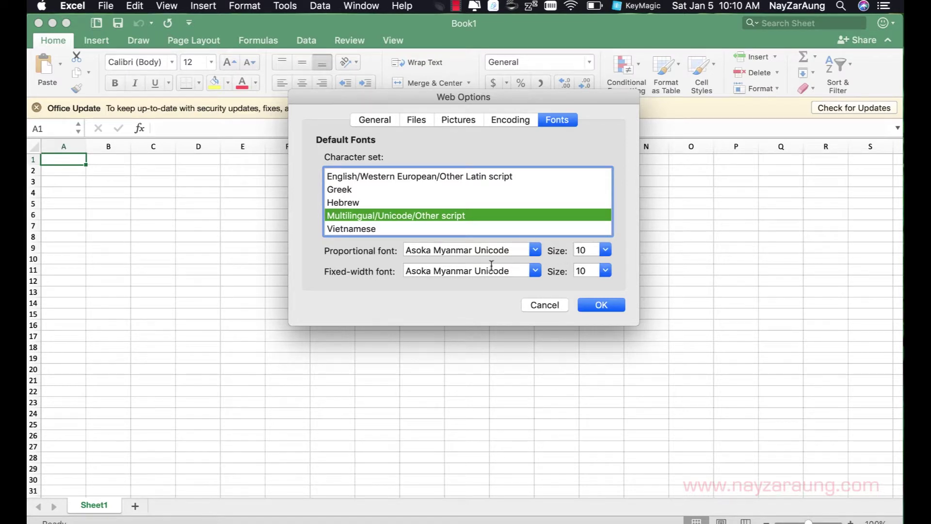
pyautogui.click(536, 249)
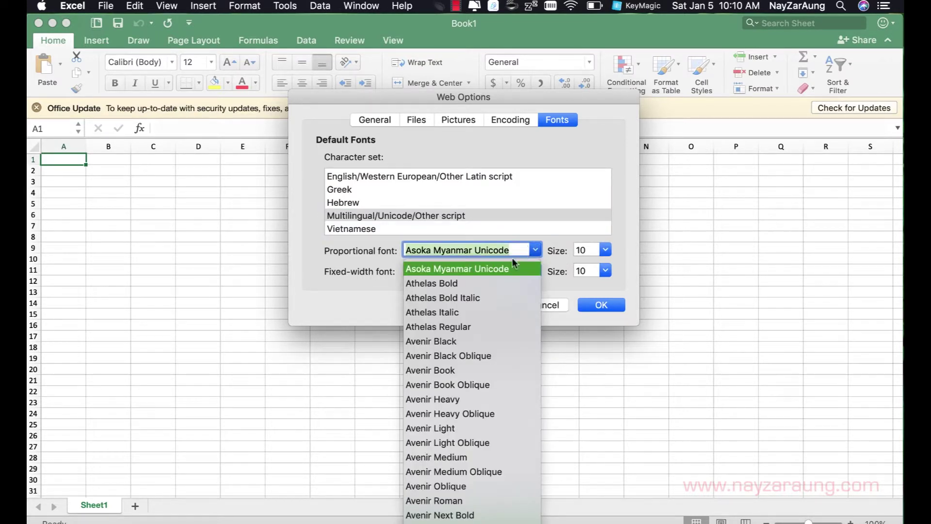
pyautogui.click(502, 270)
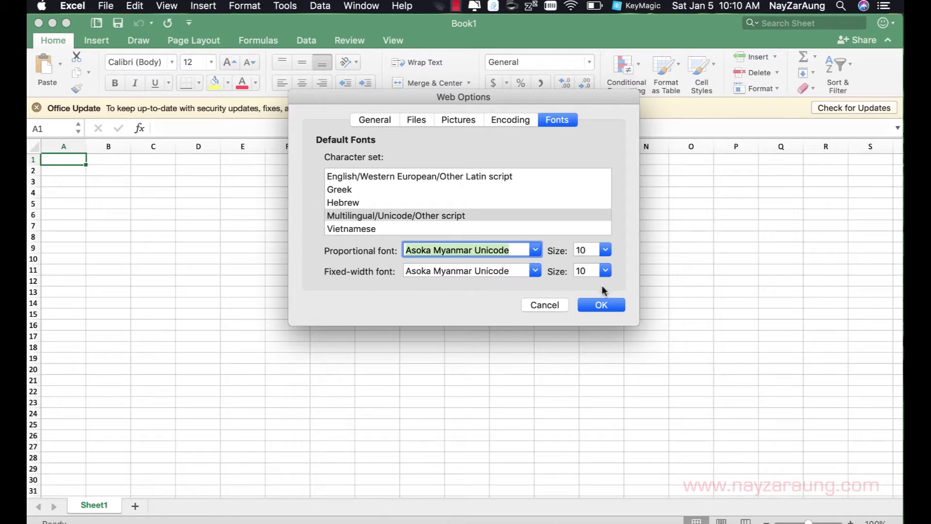
pyautogui.click(594, 306)
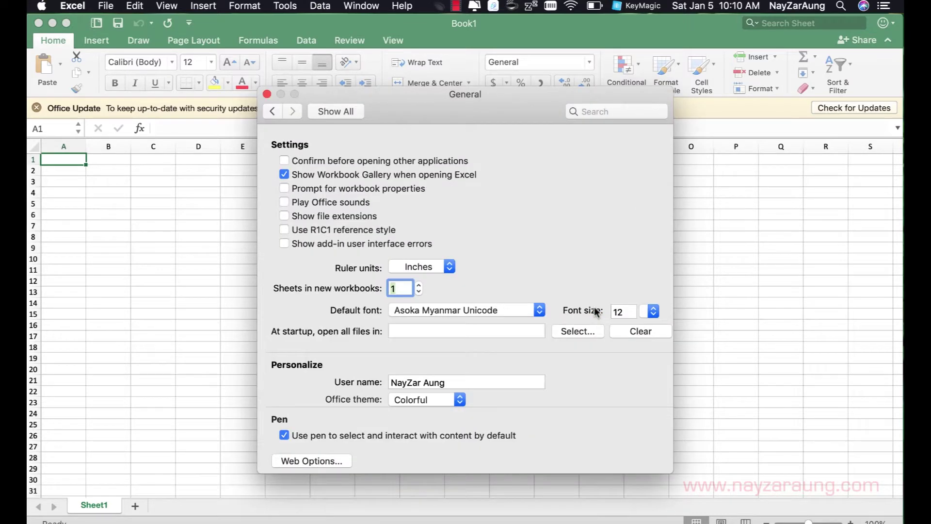
pyautogui.click(267, 94)
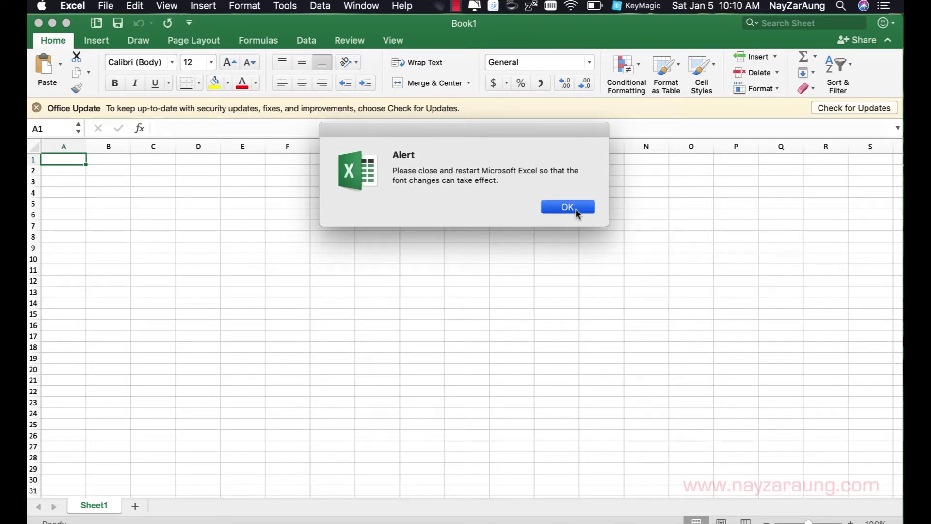
# - Acknowledge the restart alert and quit Excel without saving Book1
pyautogui.click(576, 209)
pyautogui.click(73, 6)
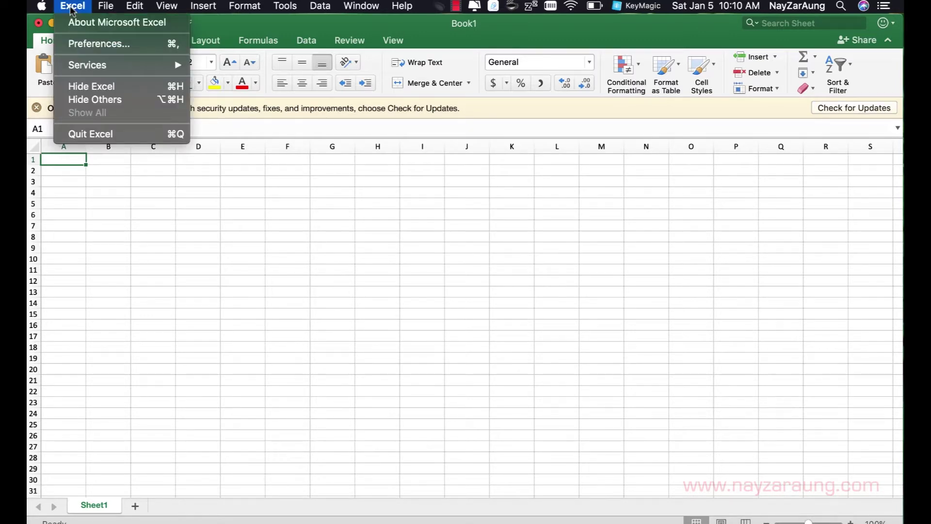
pyautogui.click(77, 137)
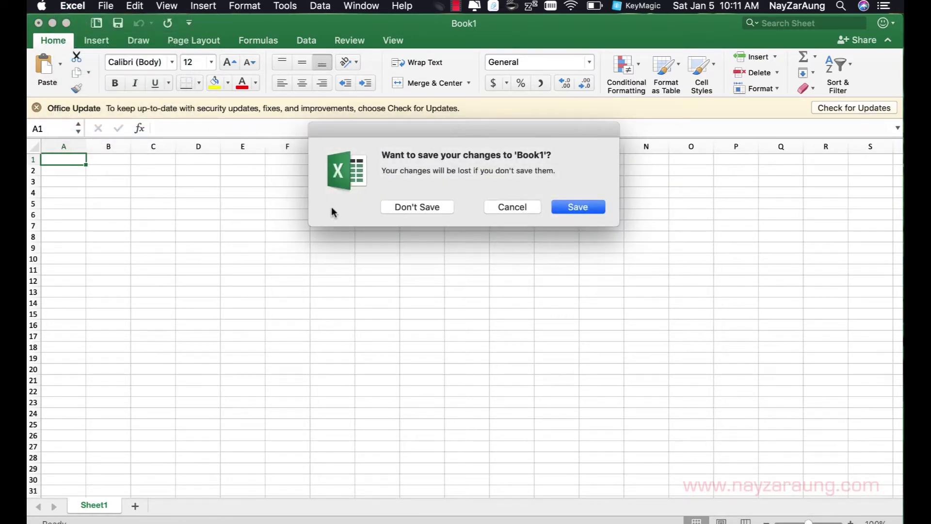
pyautogui.click(402, 208)
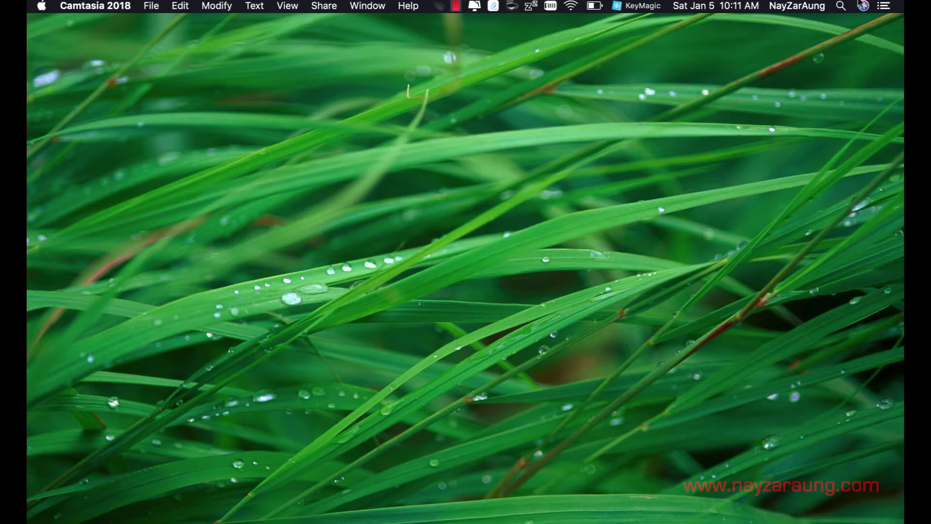
pyautogui.click(842, 6)
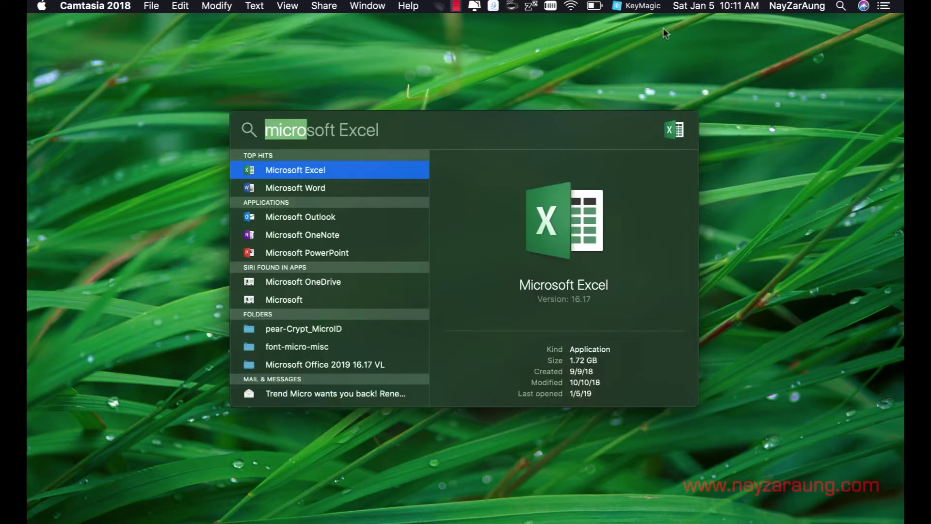
# - Relaunch Excel into a blank workbook and test typing ေဘာ် in A1
pyautogui.press('Return')
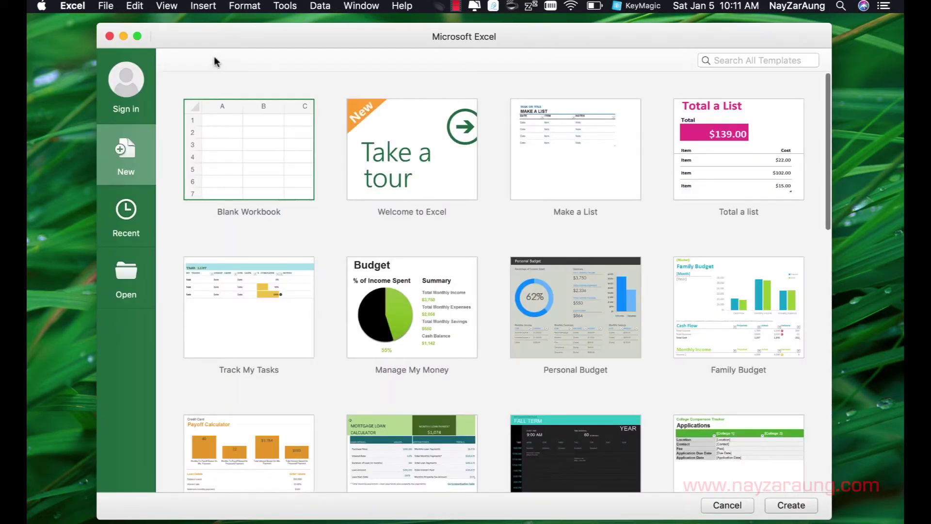
pyautogui.click(791, 505)
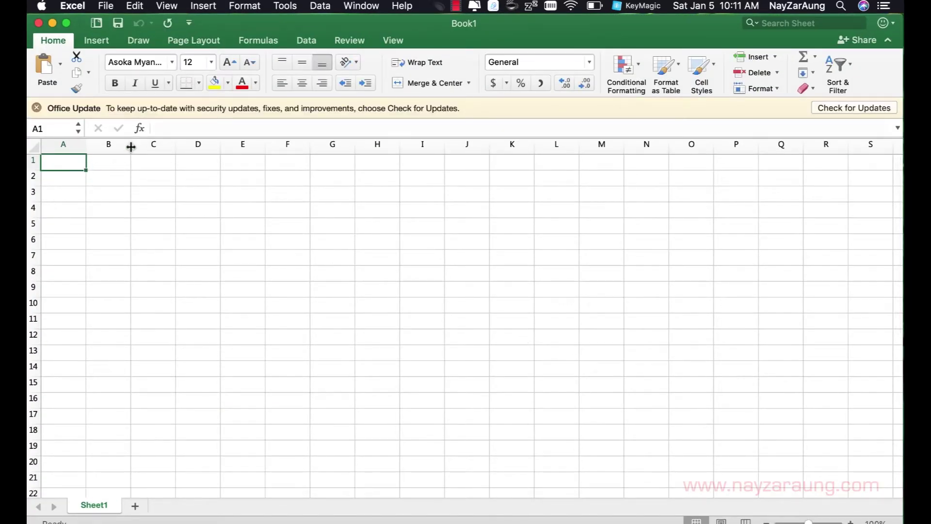
pyautogui.click(200, 131)
pyautogui.write('ေဘာ်ဒီ')
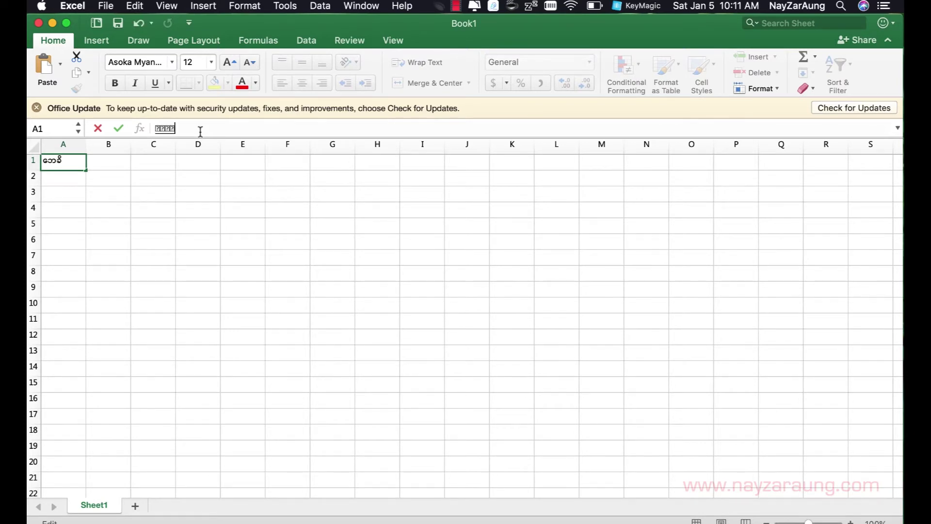
pyautogui.press('Return')
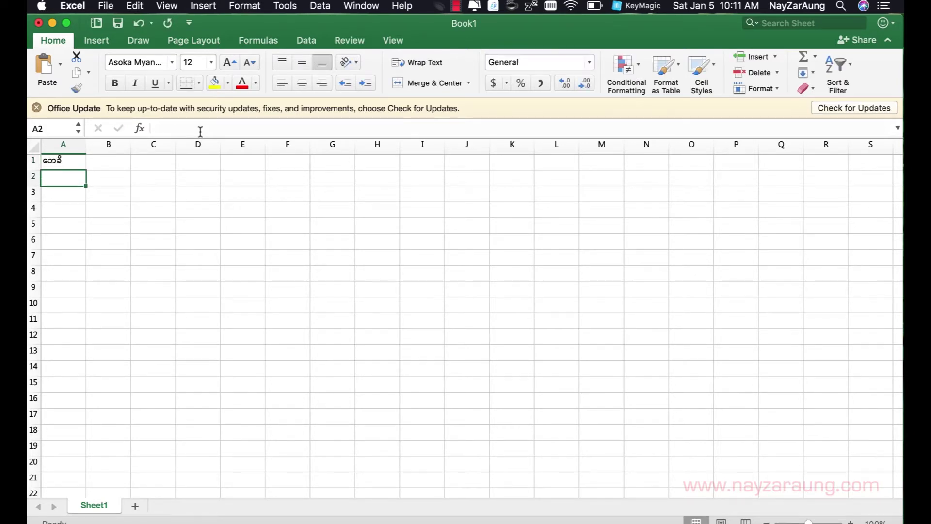
pyautogui.press('Up')
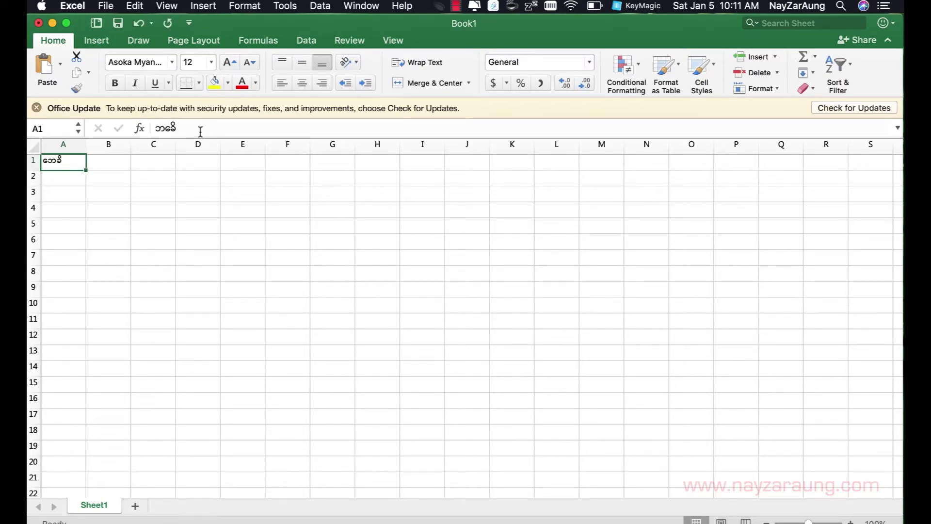
# - Switch to U.S. English input and enter abcd in A1 and efg in A2
pyautogui.hotkey('ctrl', 'space')
pyautogui.write('abcd')
pyautogui.press('Return')
pyautogui.write('efg')
pyautogui.press('Return')
# - Switch back to KeyMagic and enter မင်္ဂလာပါ, သင်္ဘောသီး and အမည် in A3–A5
pyautogui.hotkey('ctrl', 'space')
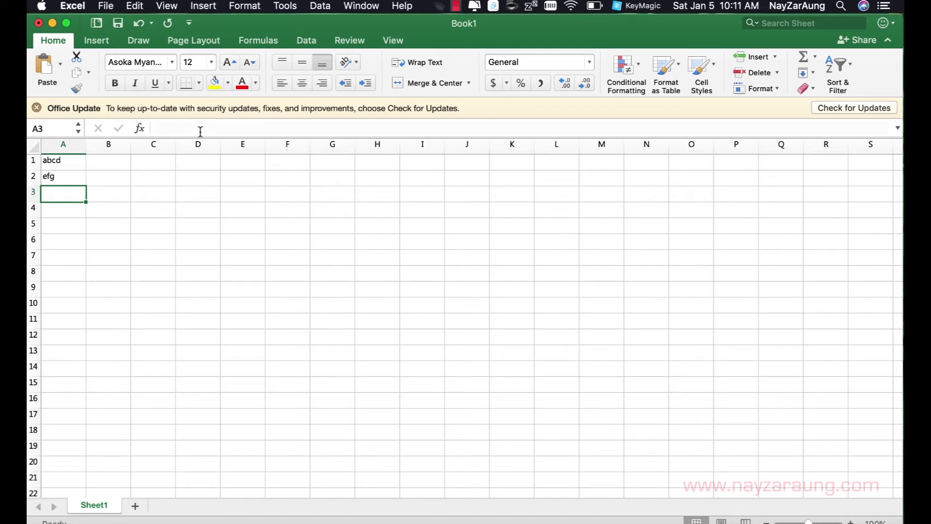
pyautogui.write('မ')
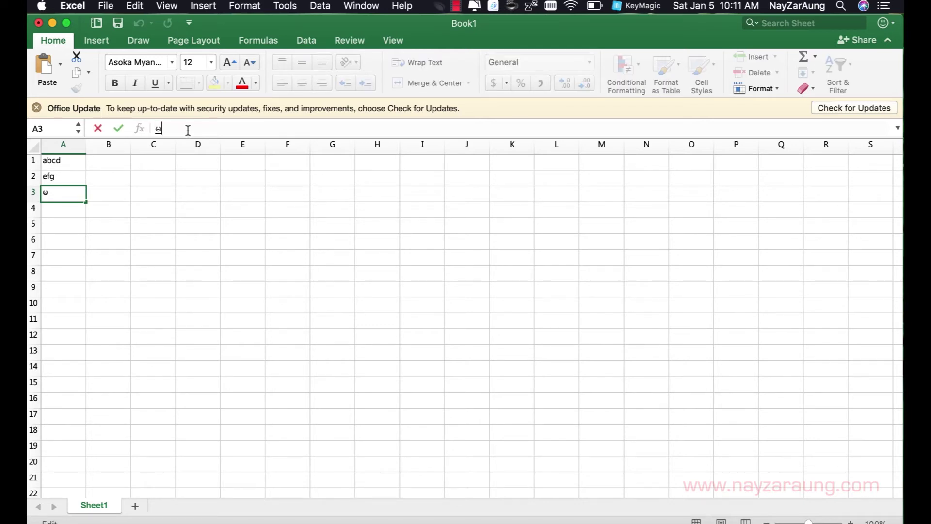
pyautogui.write('င်္ဂလာပါ')
pyautogui.press('Return')
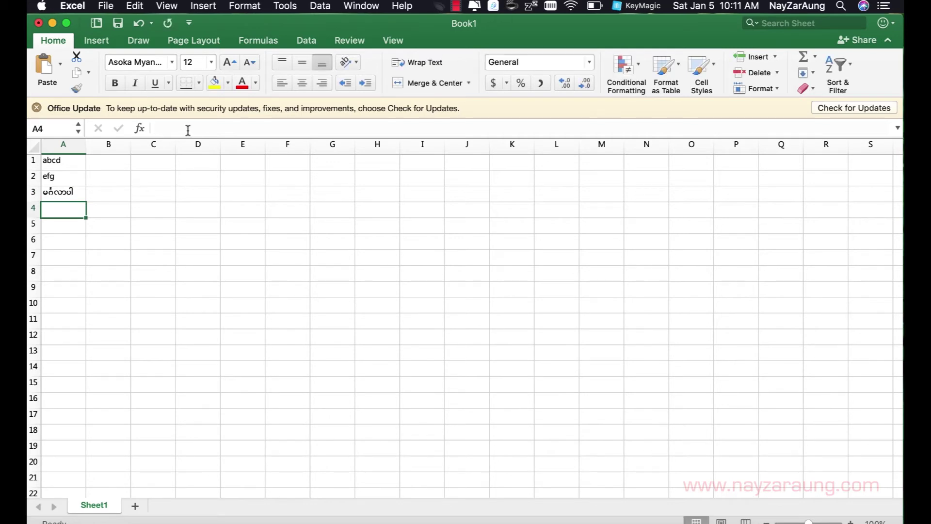
pyautogui.write('သင်္')
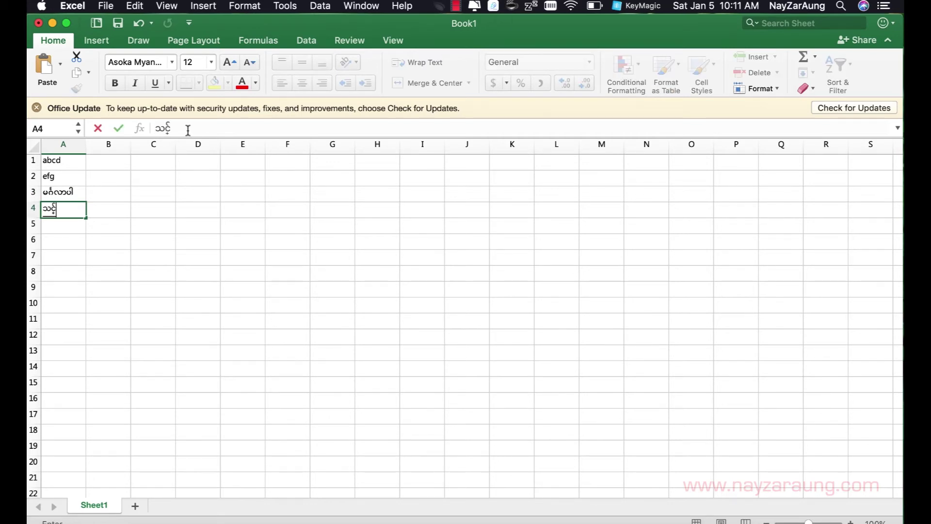
pyautogui.write('ဘောသီး')
pyautogui.press('Return')
pyautogui.write('အမည်')
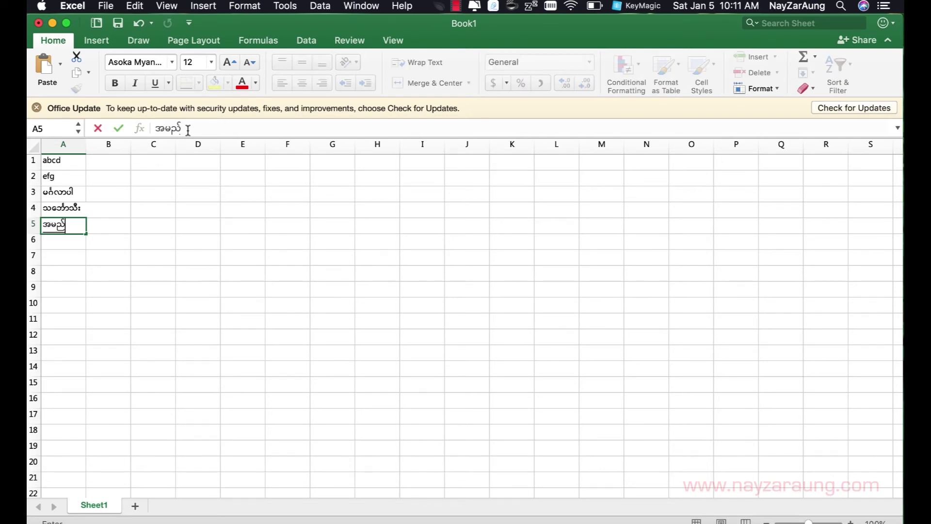
pyautogui.press('Return')
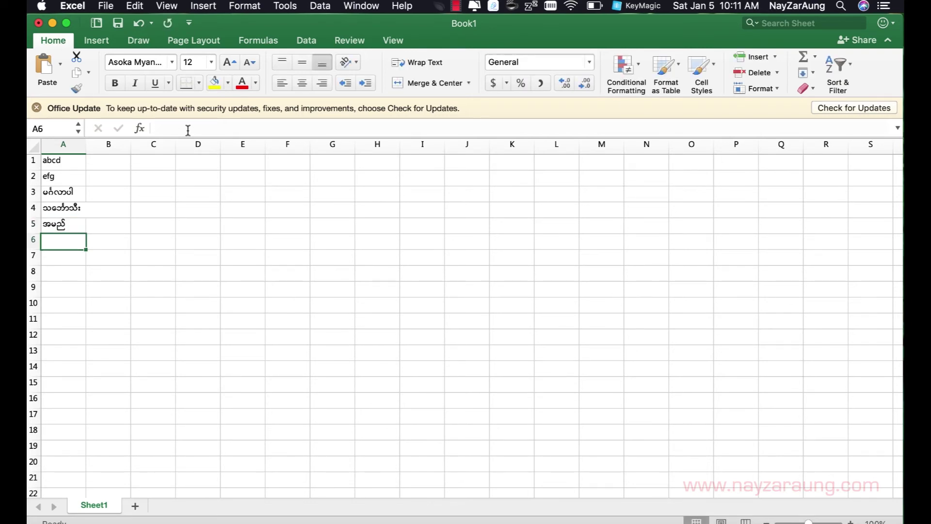